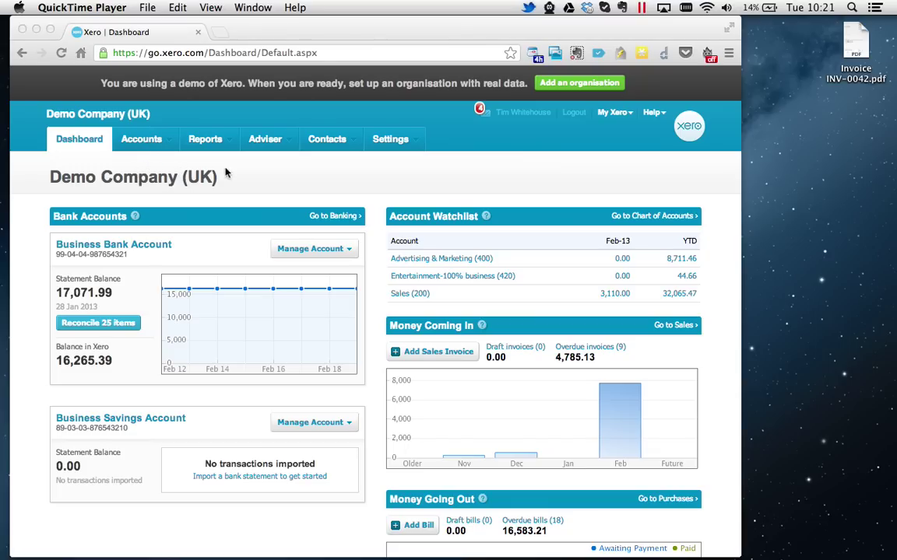
From Accounts > Sales, start a new invoice, which Xero numbers INV-0043.
left_click(152, 148)
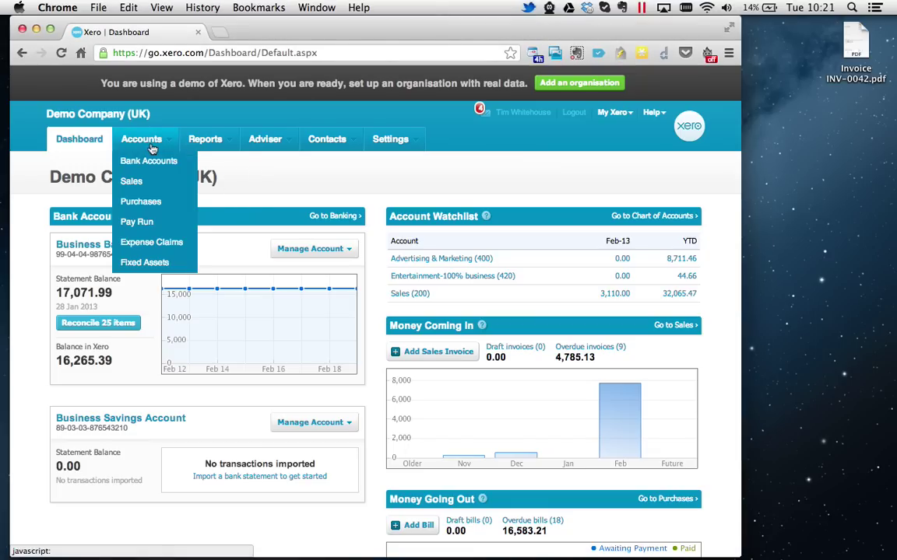
left_click(130, 181)
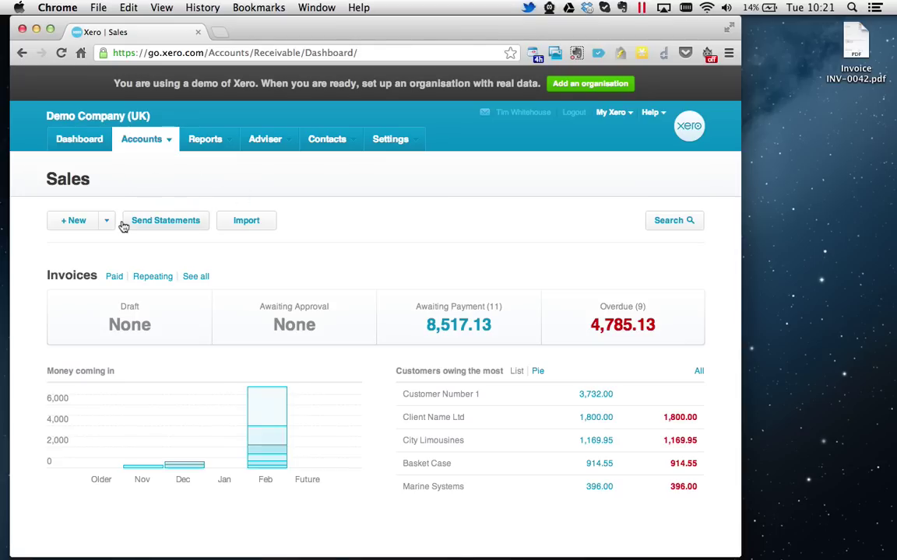
left_click(107, 221)
left_click(90, 242)
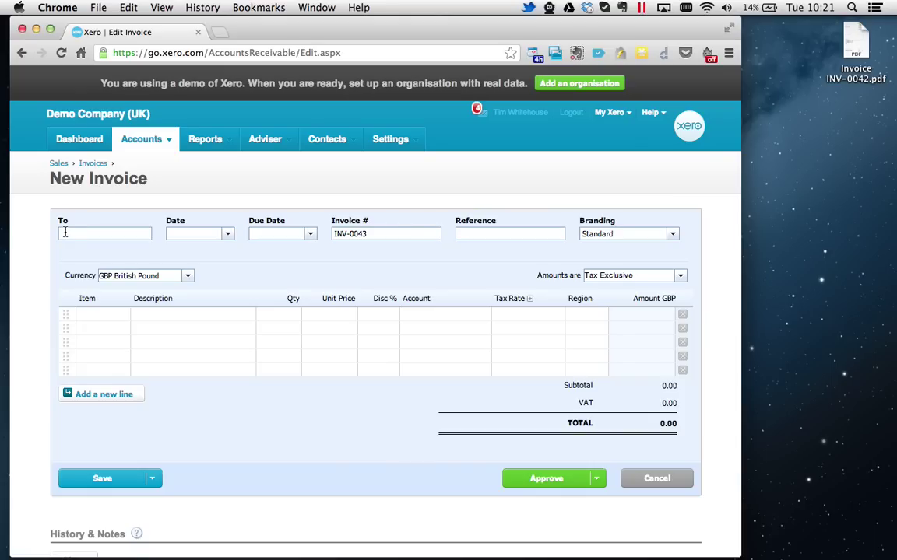
Address the invoice to the contact Customer Number 1.
left_click(66, 232)
type("Customer")
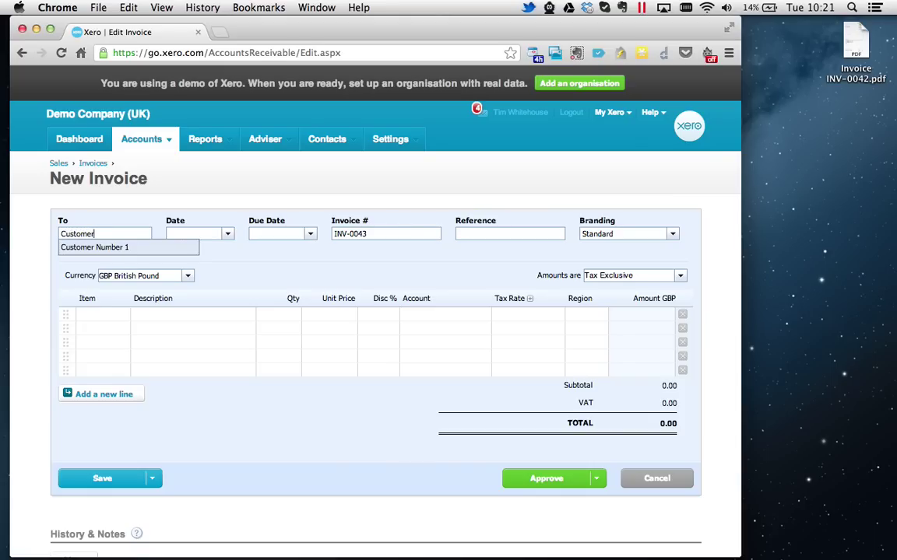
key("Tab")
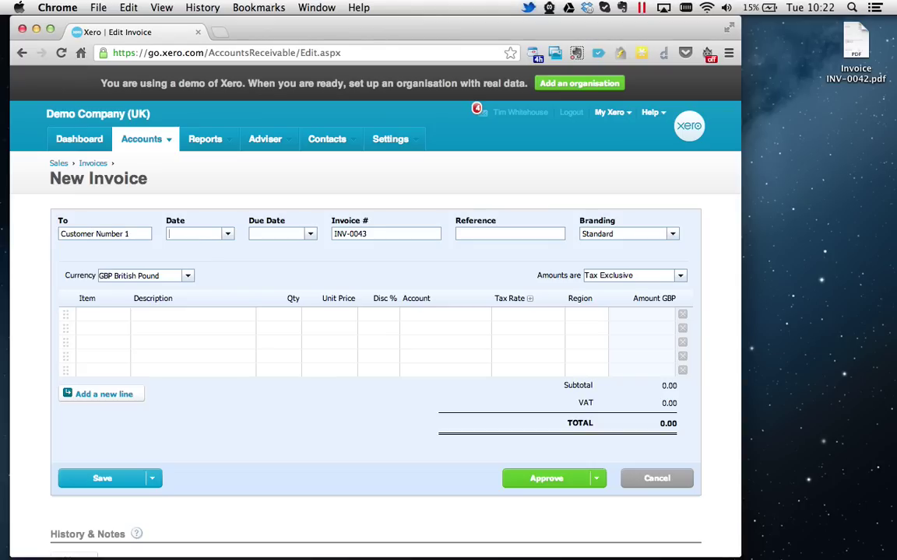
Date the invoice 19 Feb 2013 with a due date of 26 Feb 2013.
left_click(227, 234)
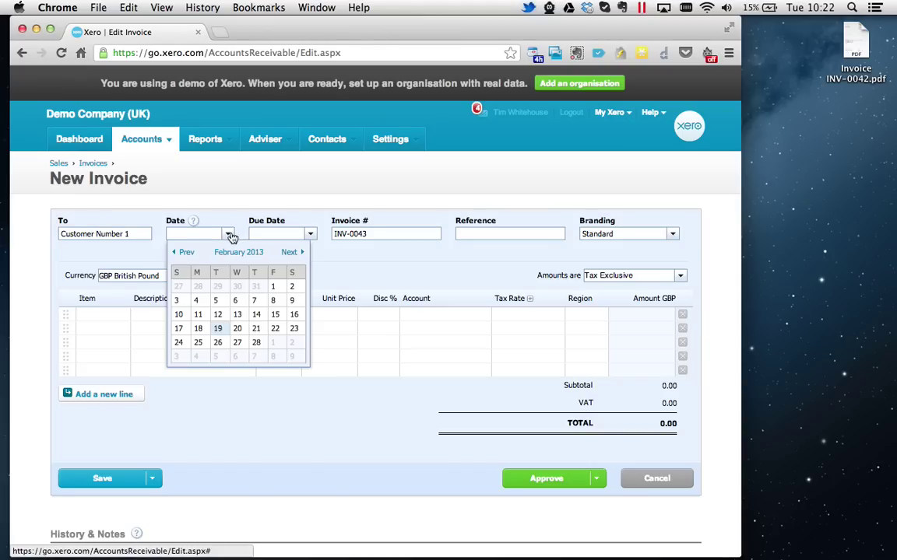
left_click(220, 329)
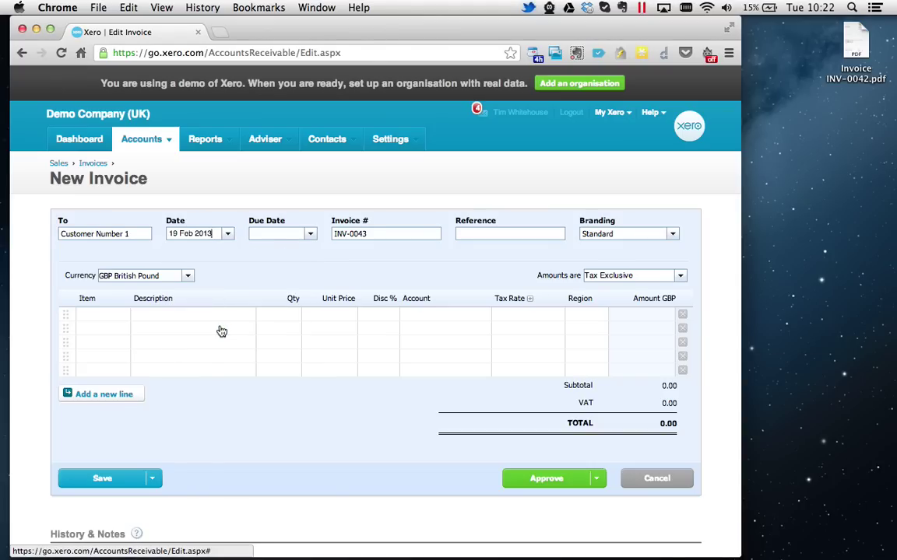
left_click(311, 235)
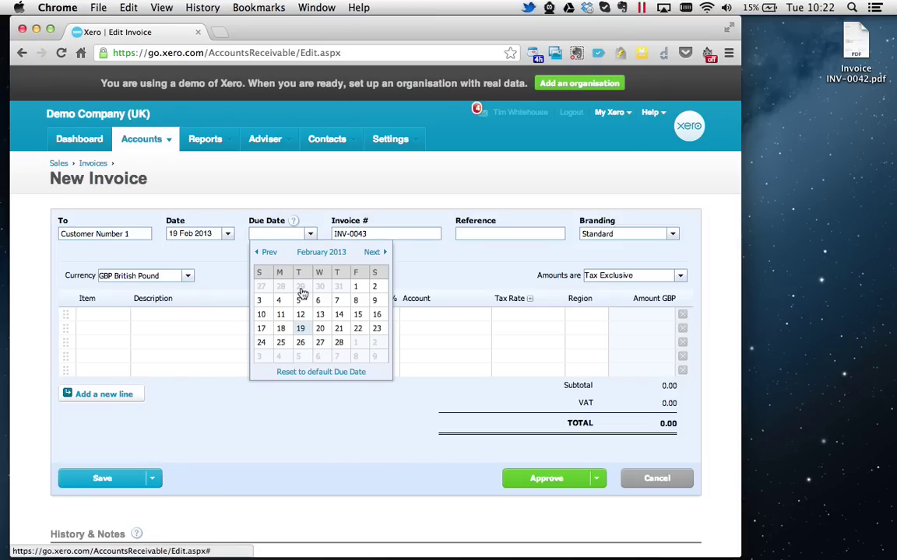
left_click(301, 344)
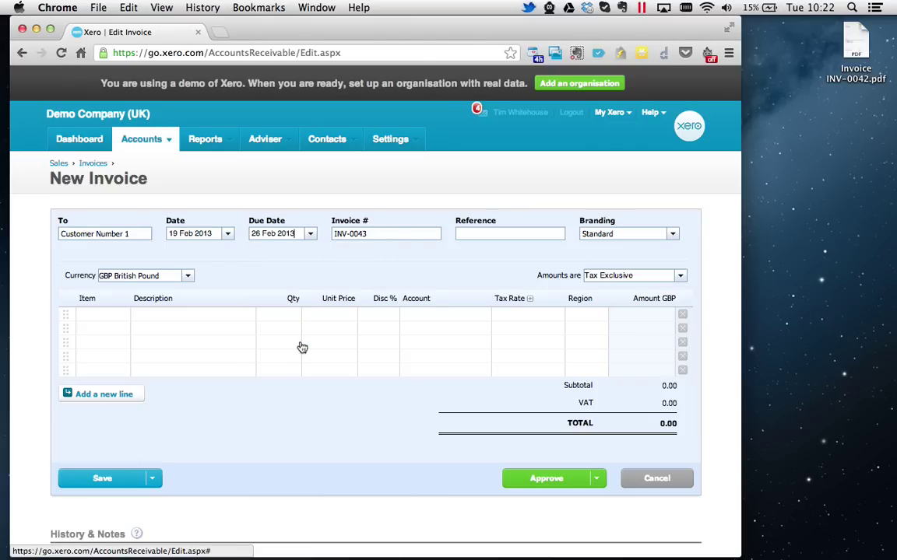
left_click(387, 234)
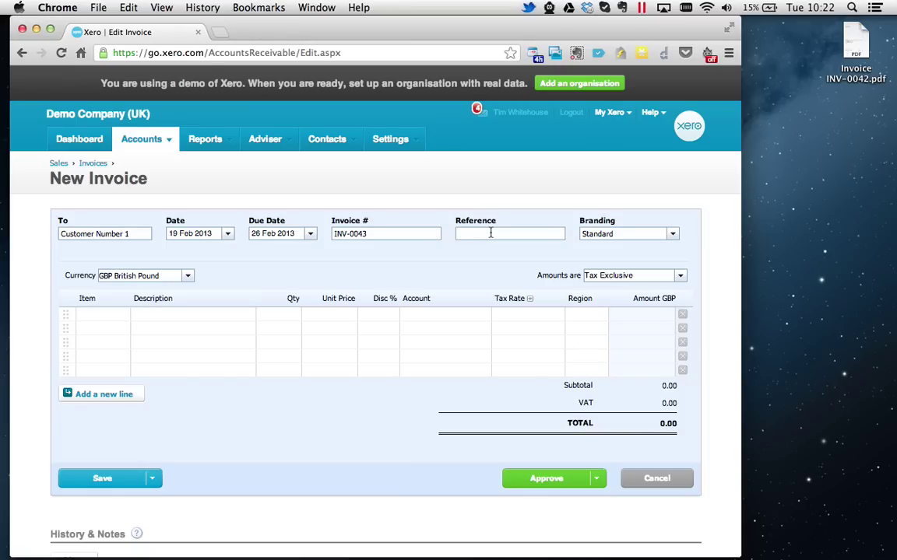
key("Tab")
Enter the first line's description '5 days contracting at £400 per day'.
left_click(163, 316)
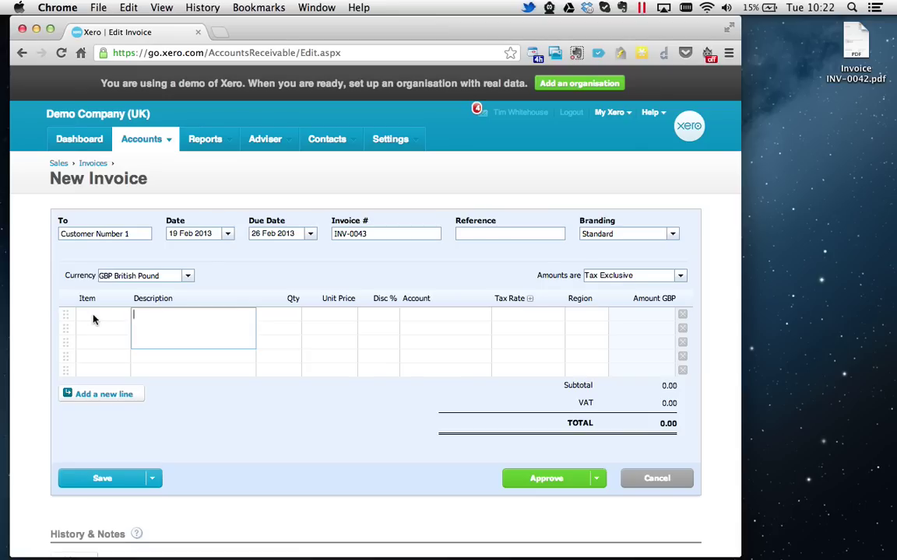
left_click(121, 317)
left_click(123, 316)
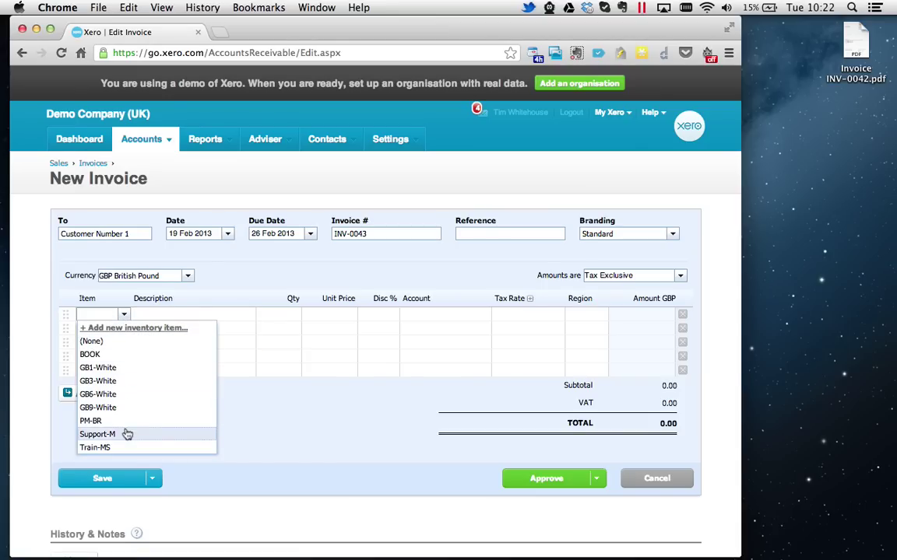
left_click(169, 316)
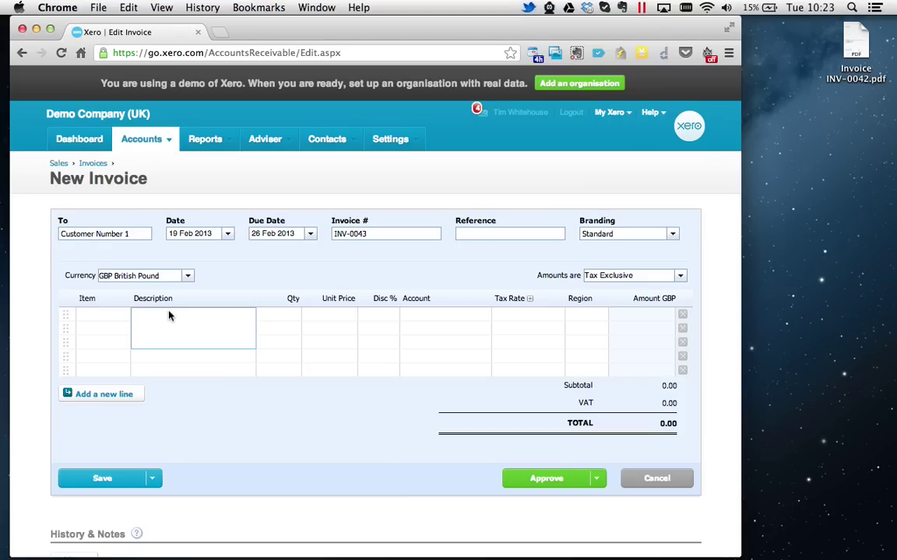
type("5 days contracting at £400 per day")
Give the line quantity 5 and unit price 400, for a 2,000.00 line total.
key("Tab")
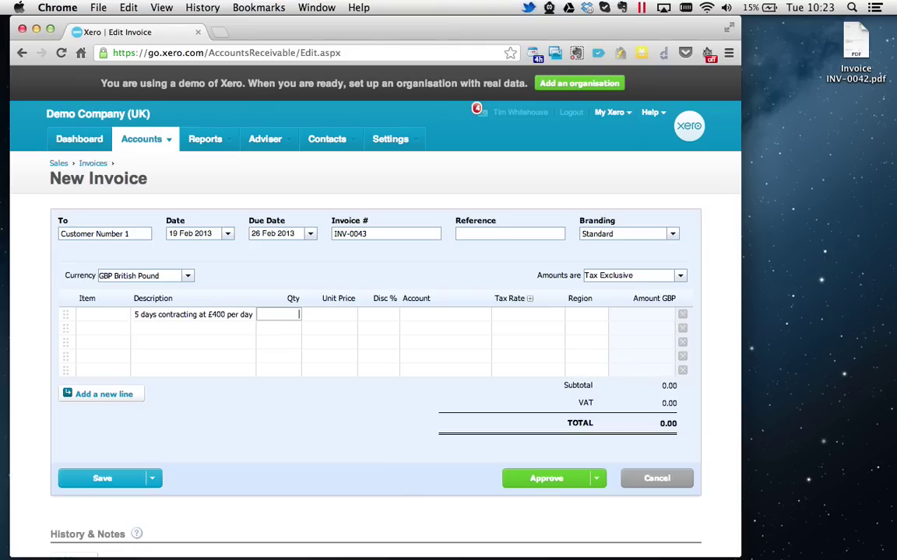
type("5")
key("Tab")
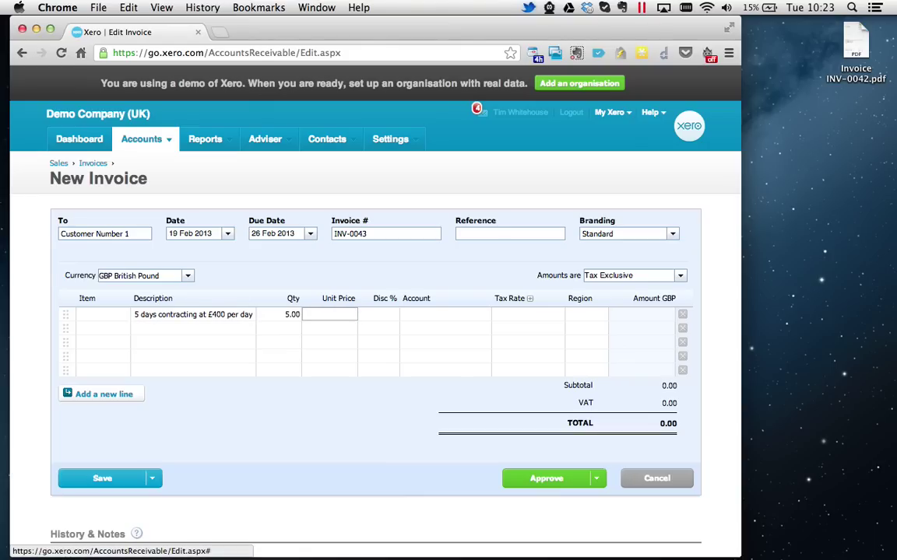
type("400")
key("Tab")
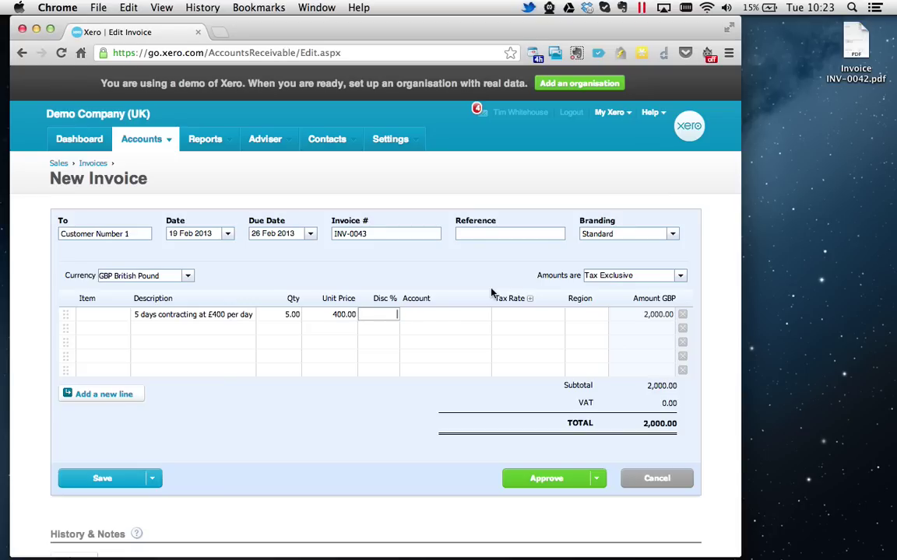
key("Tab")
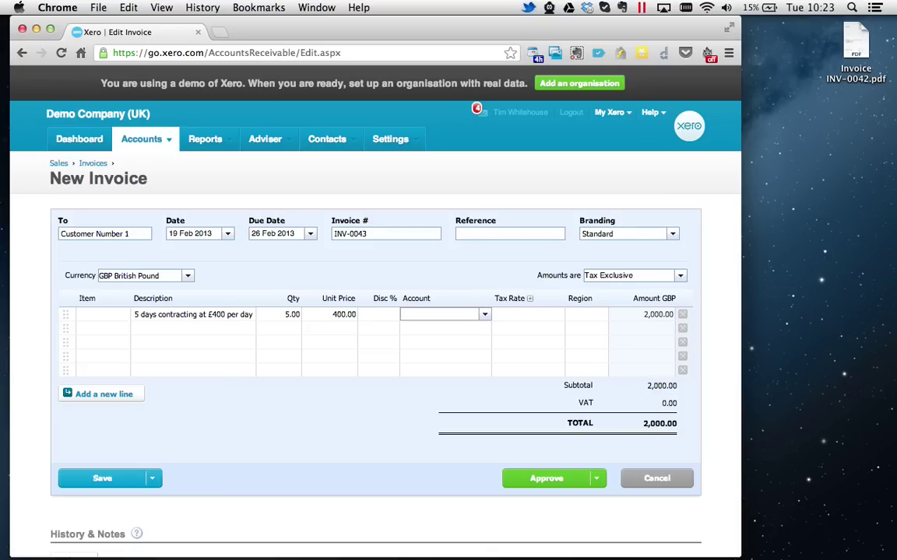
Assign the line to account 200 - Sales and keep the 20% (VAT on Income) rate.
left_click(484, 316)
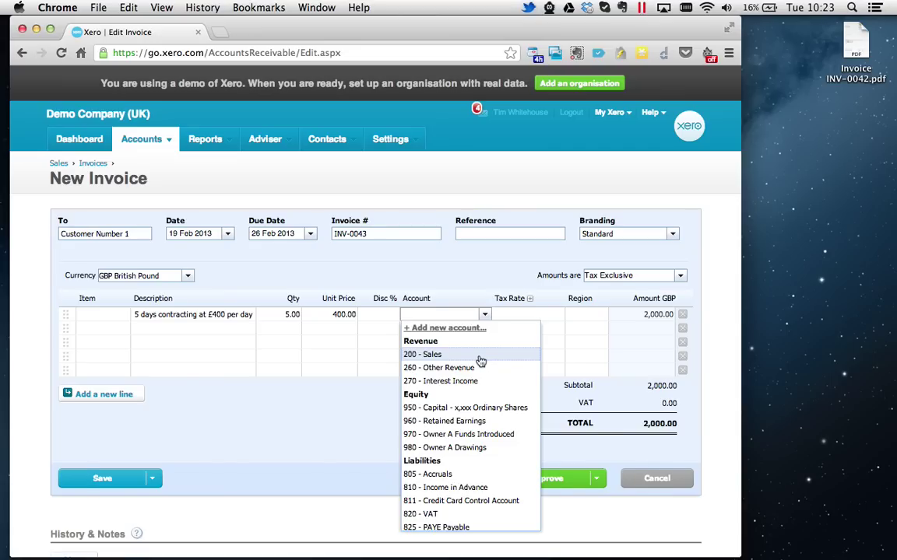
left_click(480, 359)
left_click(523, 316)
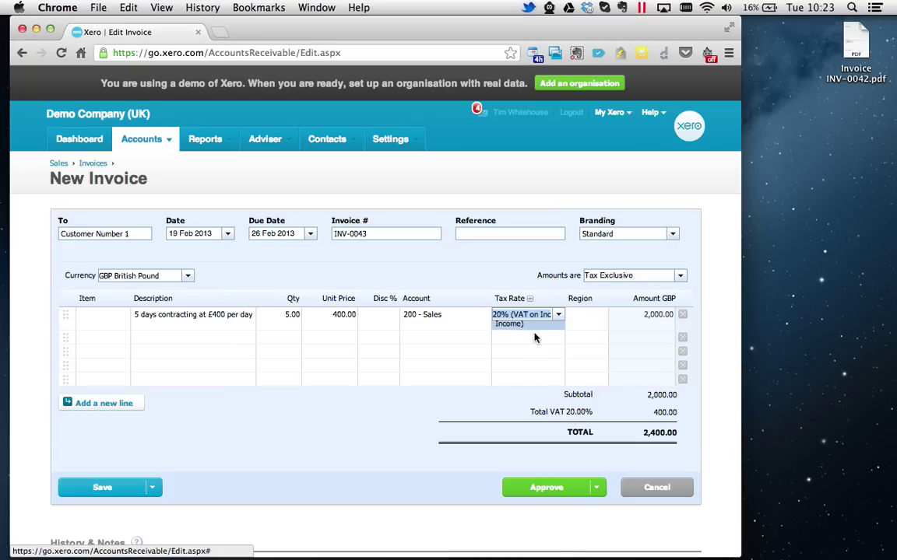
left_click(558, 316)
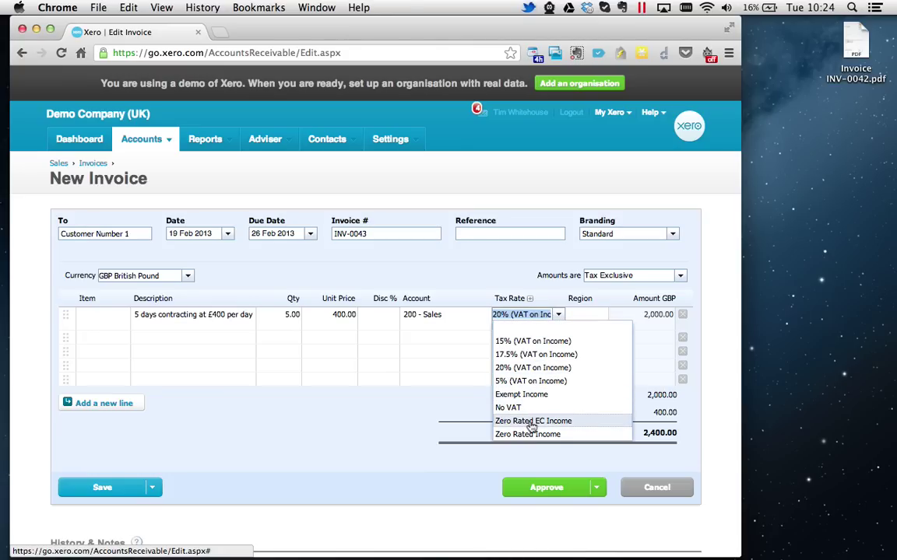
left_click(559, 317)
left_click(585, 318)
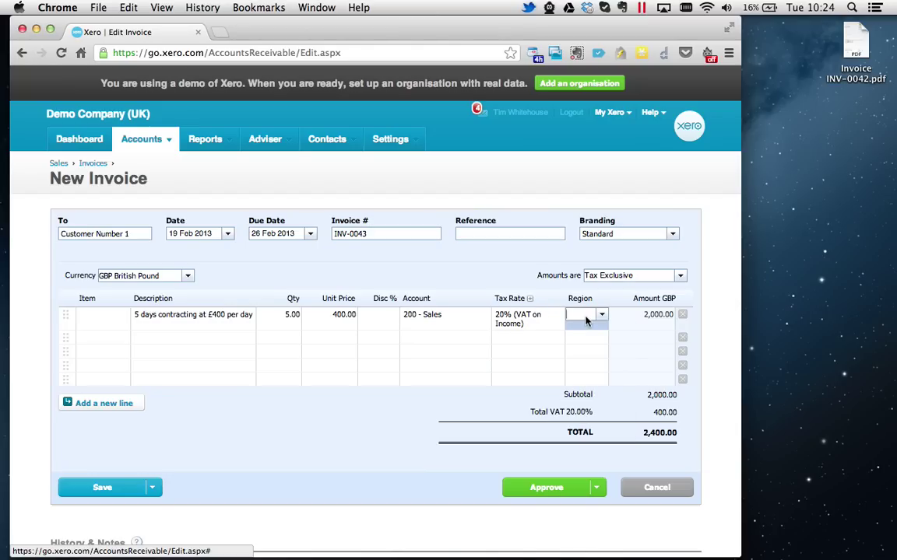
left_click(602, 318)
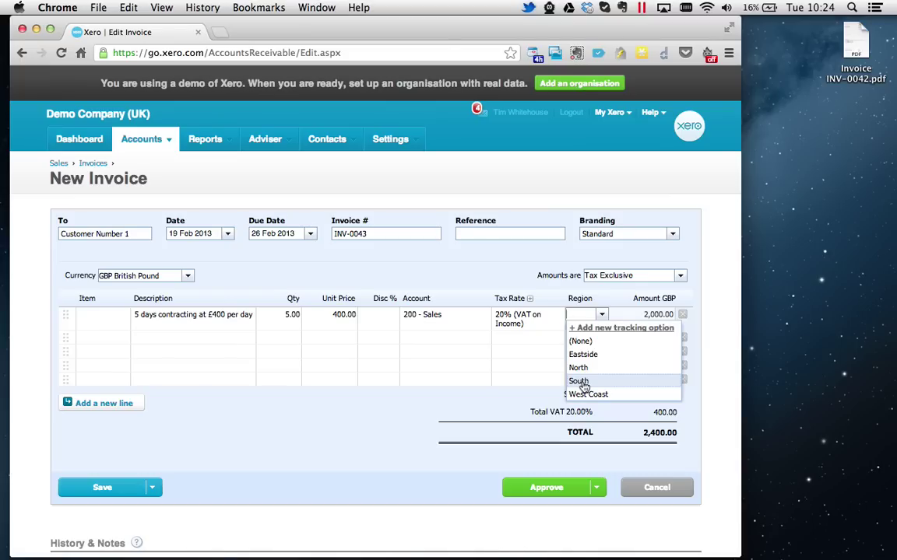
left_click(549, 280)
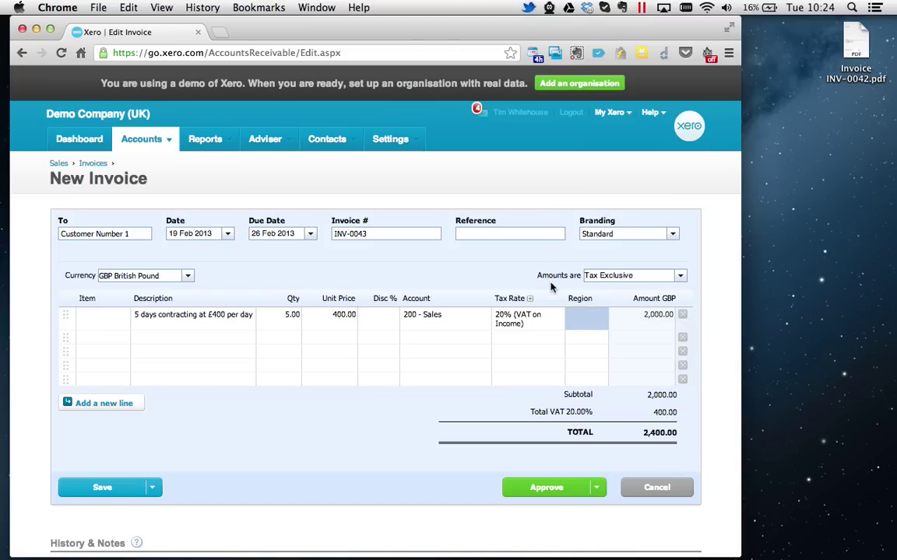
Approve invoice INV-0043, then open the email form and cancel it.
left_click(526, 489)
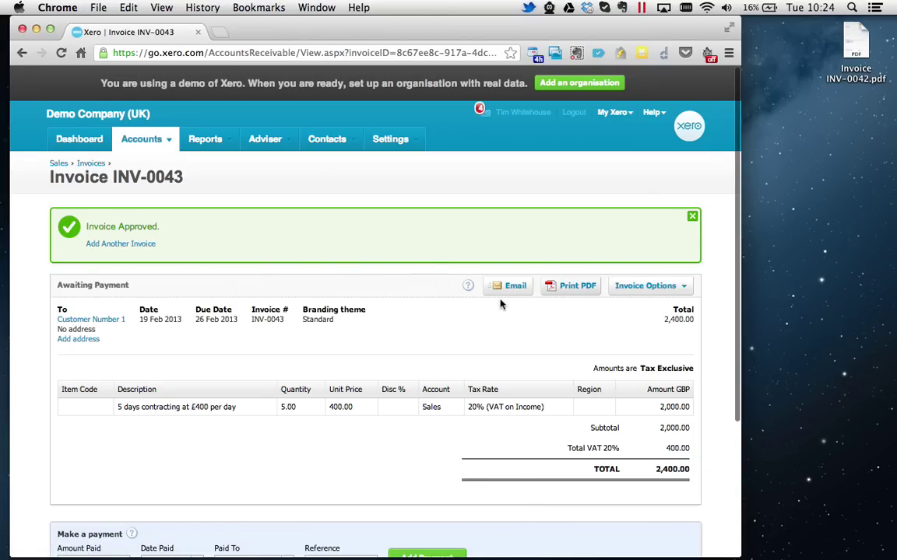
left_click(517, 287)
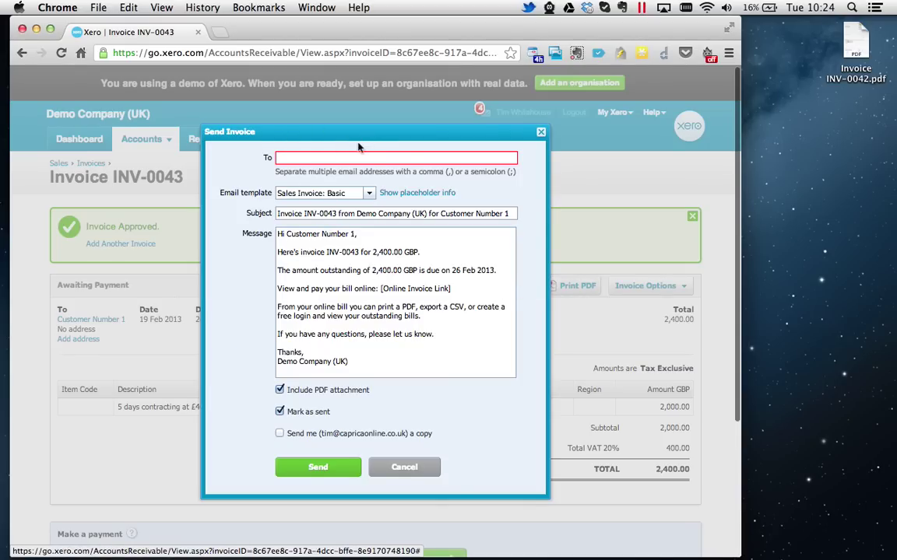
left_click(290, 160)
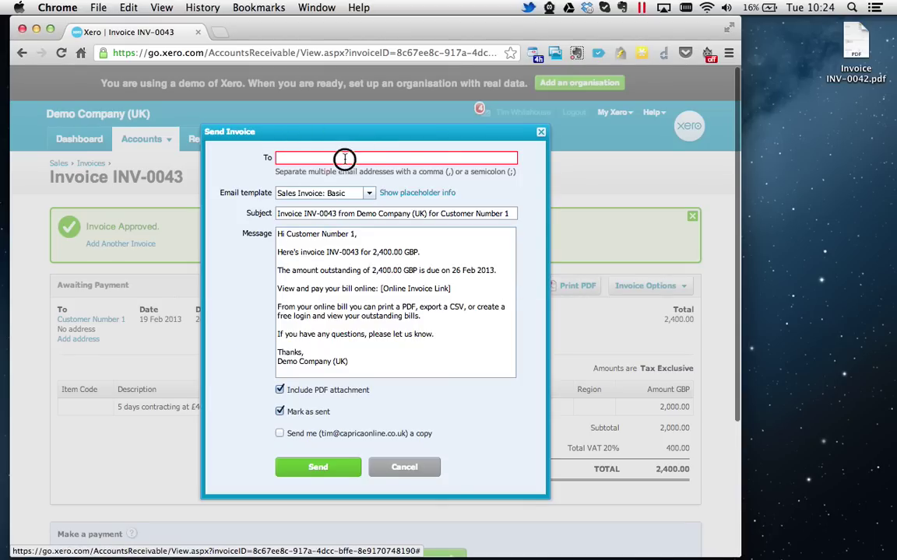
left_click_drag(357, 363, 280, 295)
left_click(354, 360)
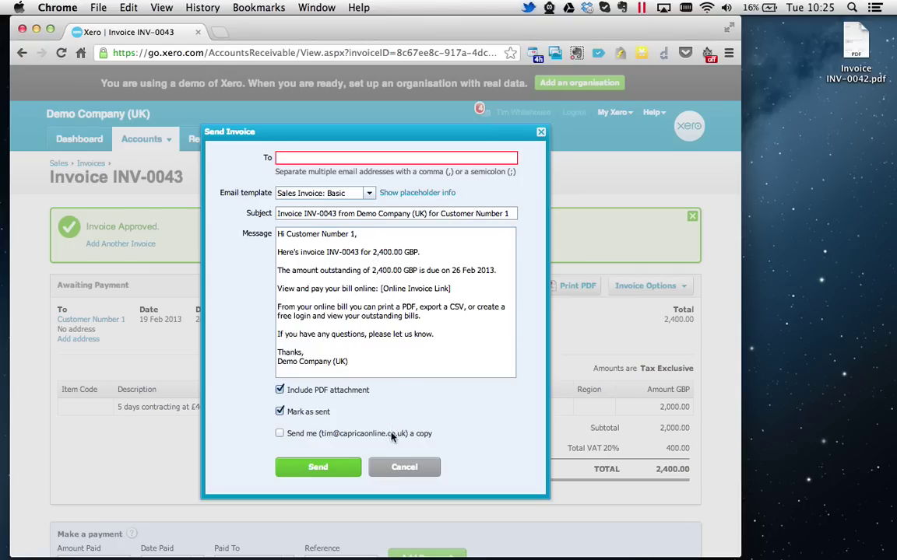
left_click(394, 468)
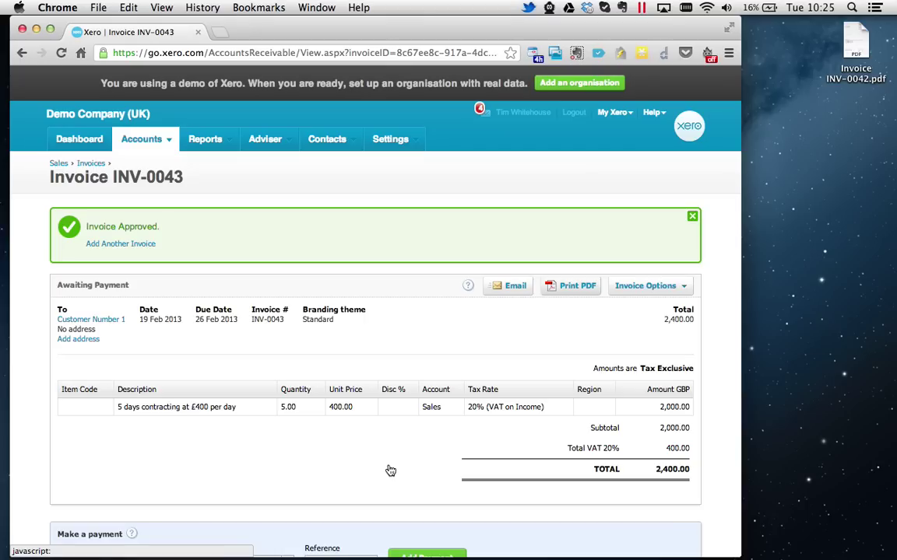
Mark the invoice as sent and download it as a PDF.
left_click(562, 288)
left_click(315, 325)
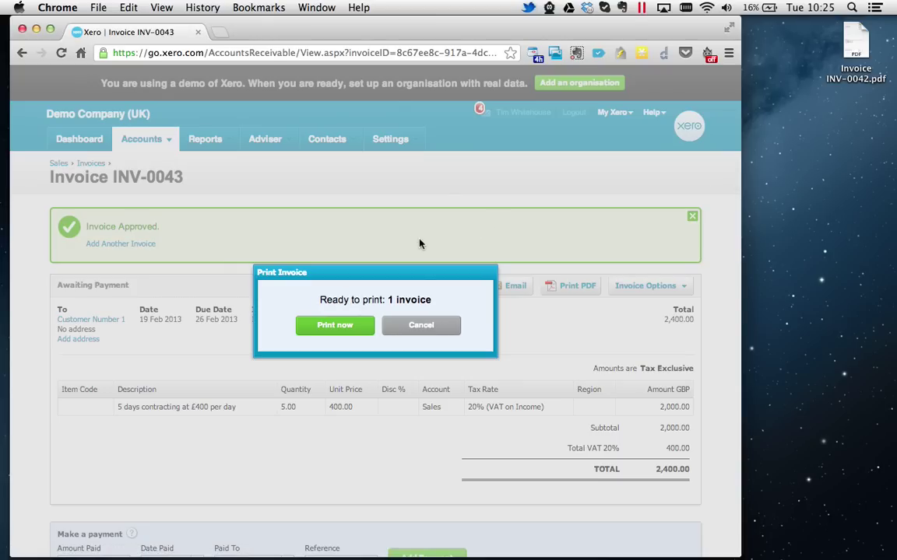
left_click(338, 328)
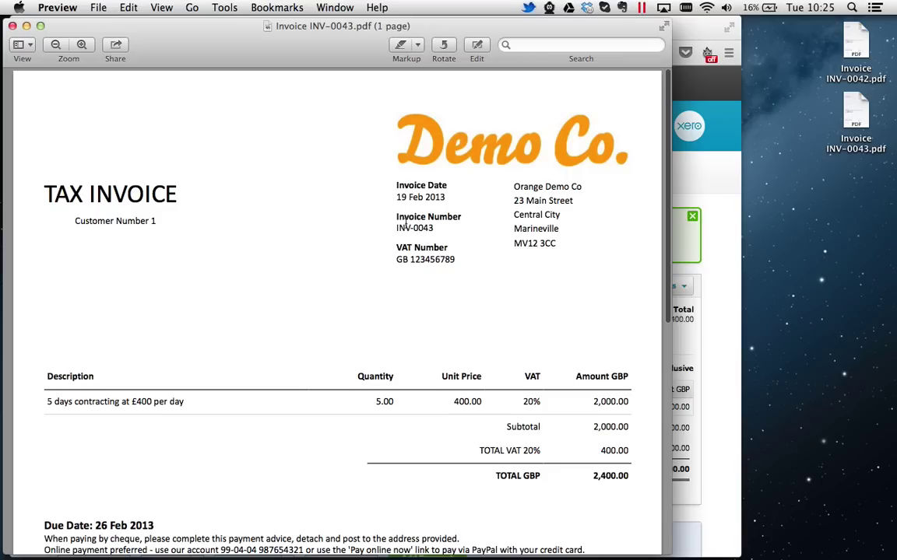
Scroll through INV-0043.pdf and select the footer's company registration number and registered office address.
scroll(341, 150, "down", 3)
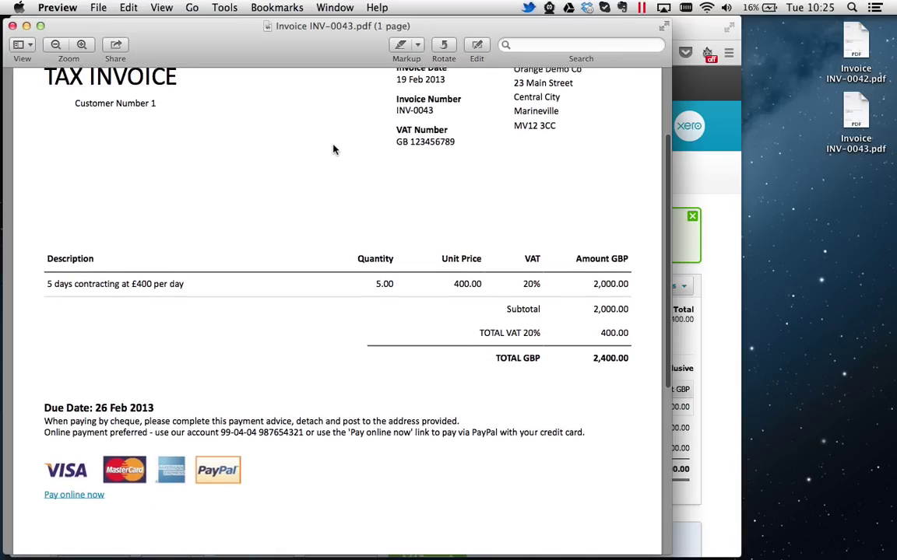
scroll(342, 150, "up", 3)
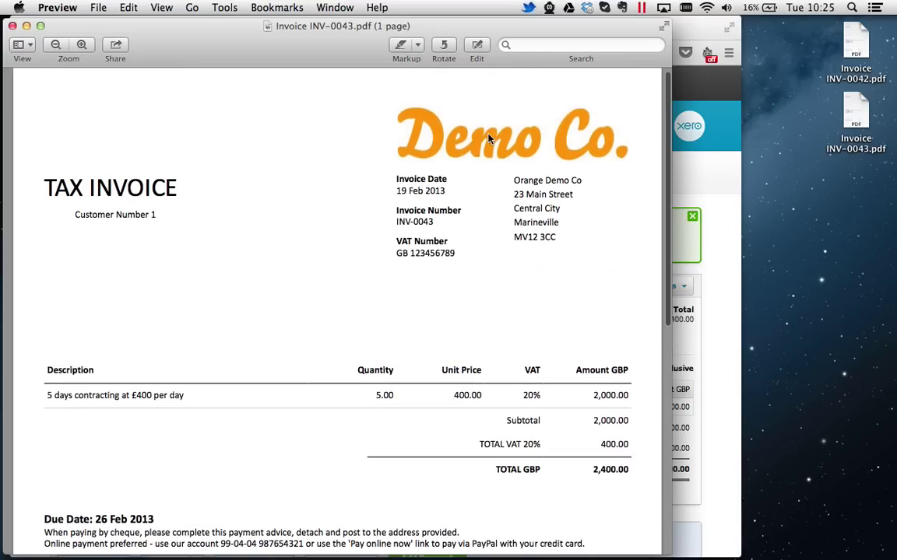
scroll(321, 211, "down", 3)
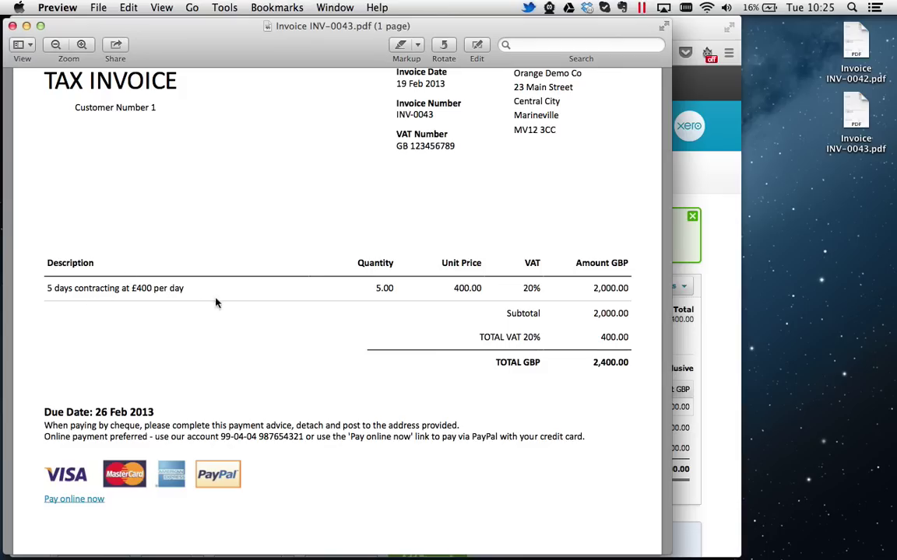
scroll(295, 309, "up", 2)
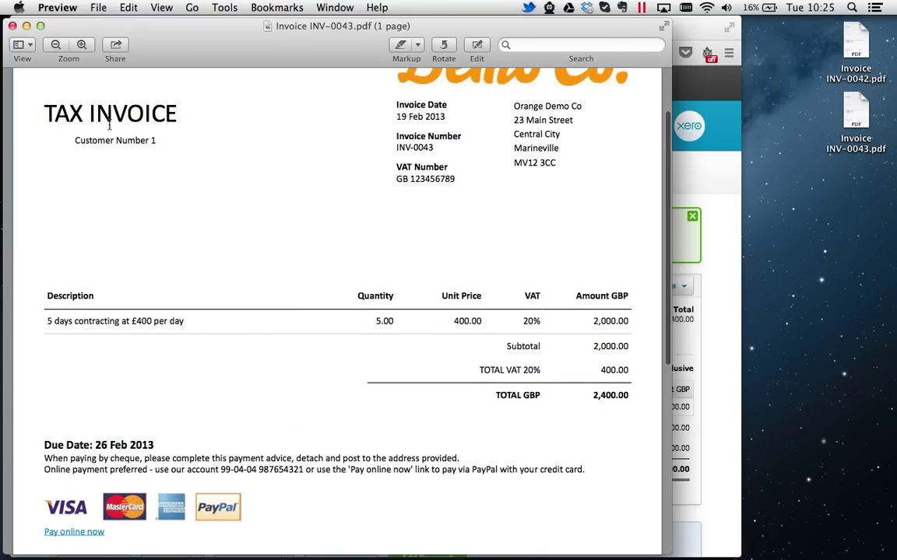
left_click_drag(152, 37, 374, 44)
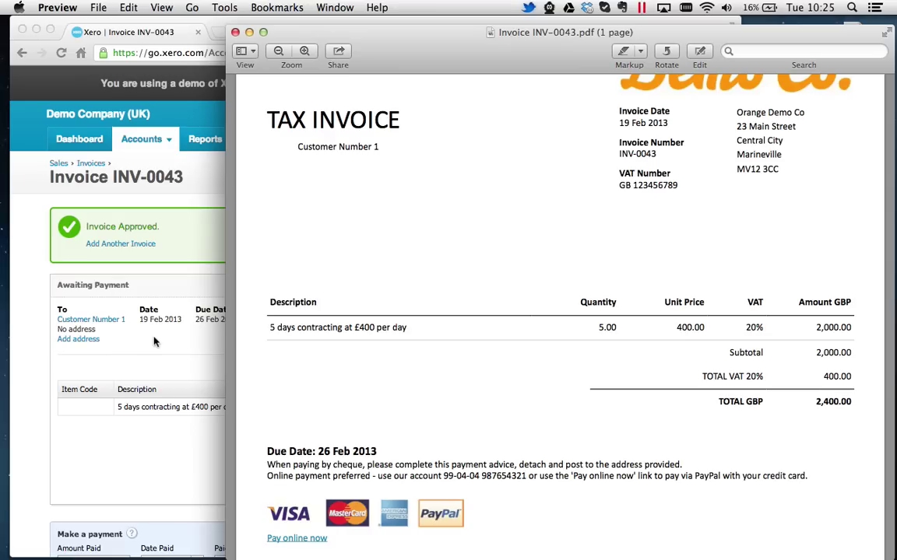
scroll(557, 235, "up", 2)
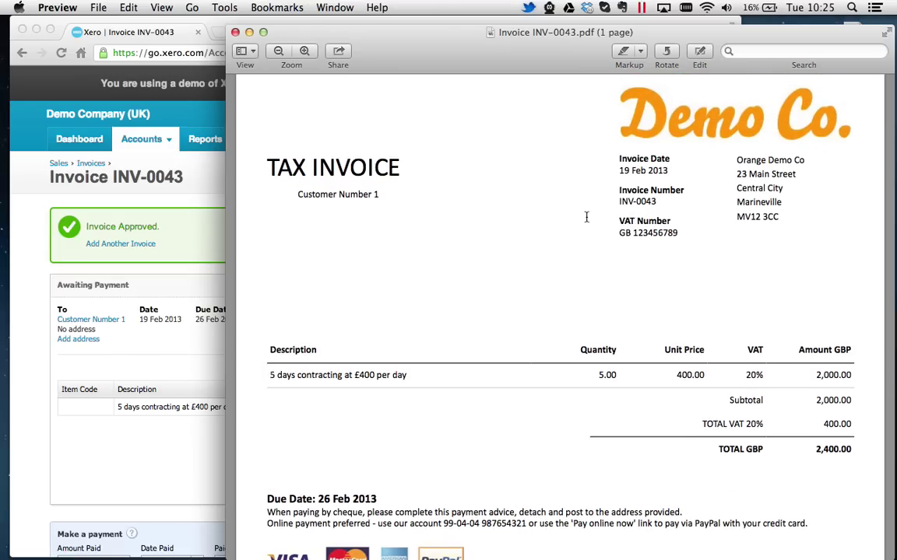
scroll(530, 270, "down", 10)
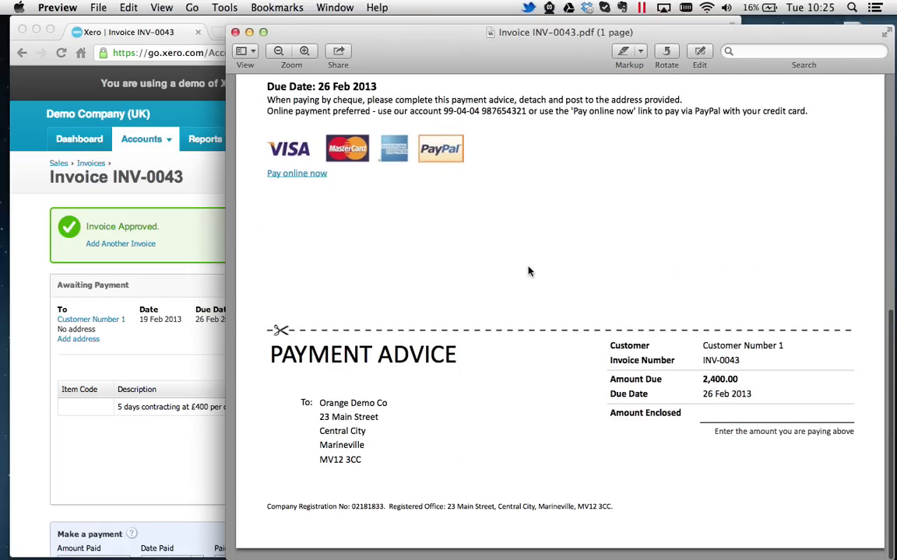
double_click(358, 512)
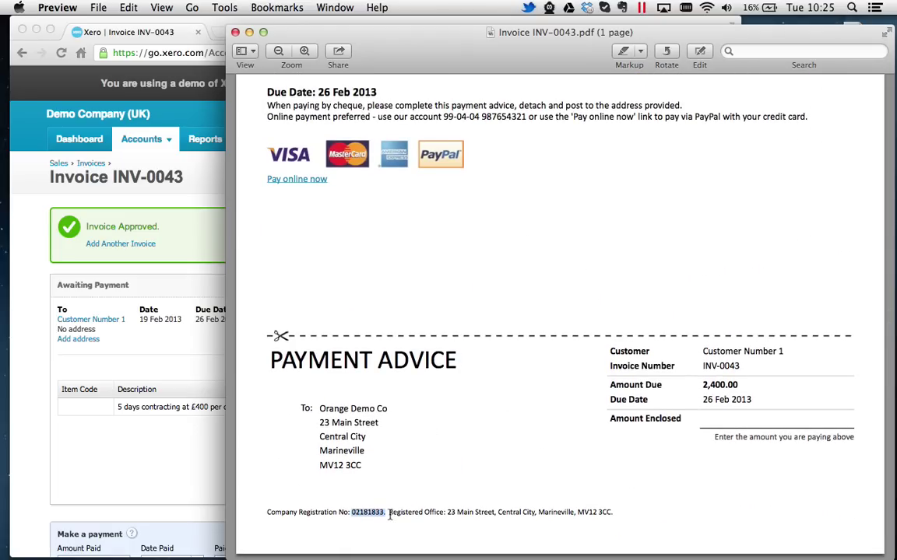
left_click_drag(389, 513, 613, 509)
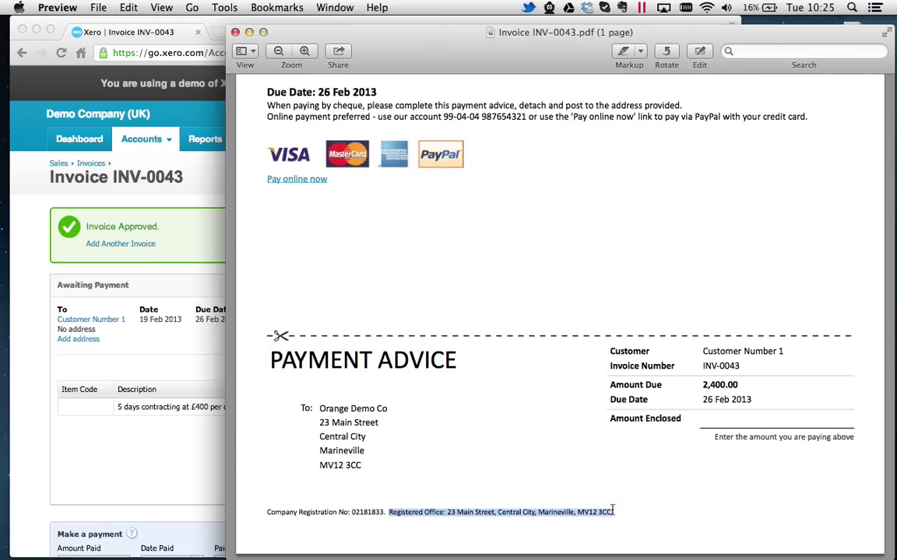
scroll(613, 510, "up", 10)
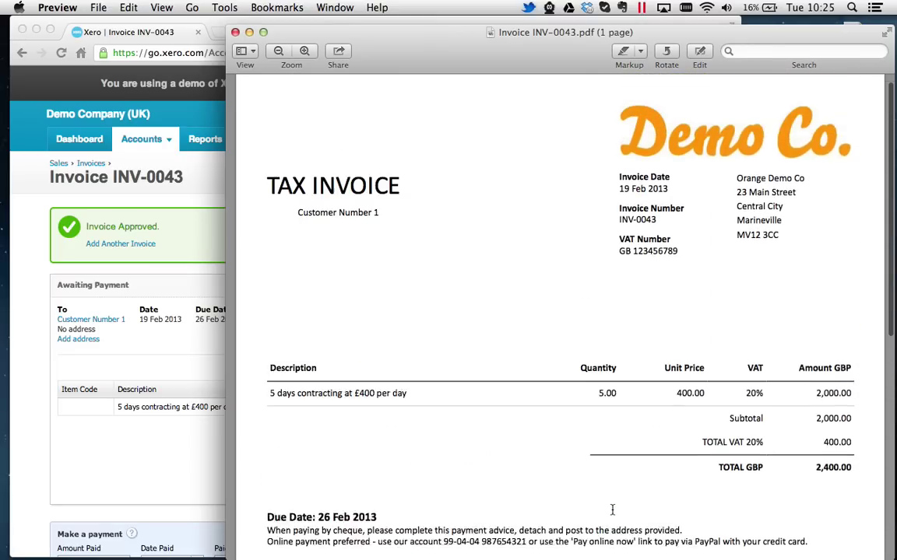
scroll(612, 510, "up", 1)
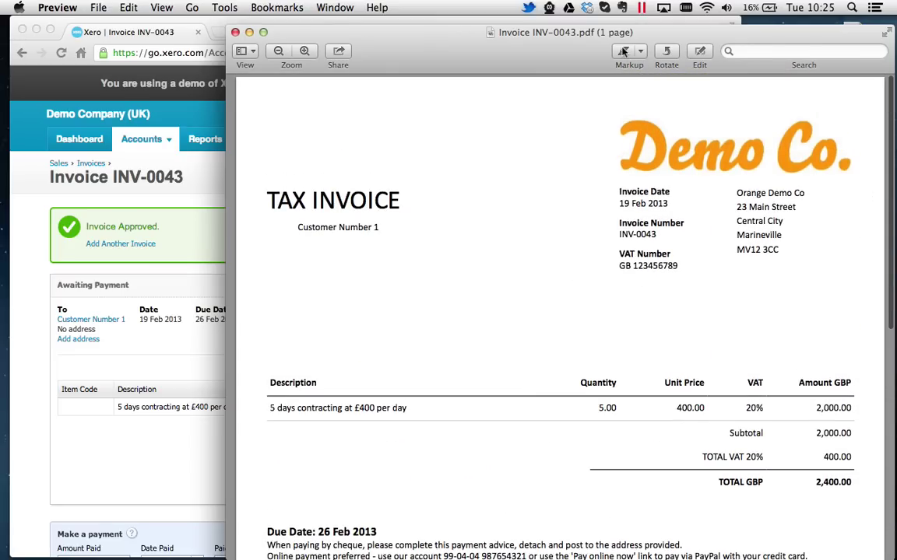
Move the PDF window, select VAT number GB 123456789, then close Preview and return to Xero.
left_click_drag(555, 32, 390, 13)
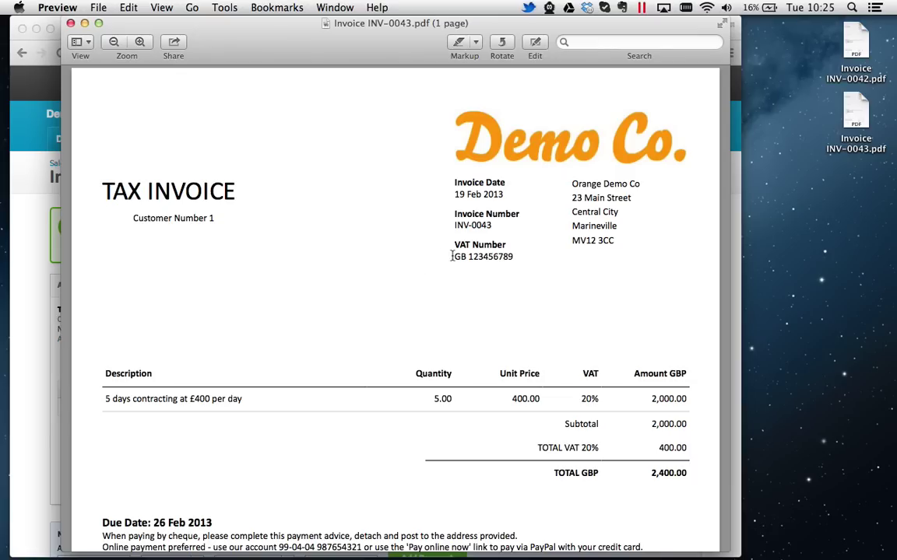
left_click_drag(452, 256, 520, 261)
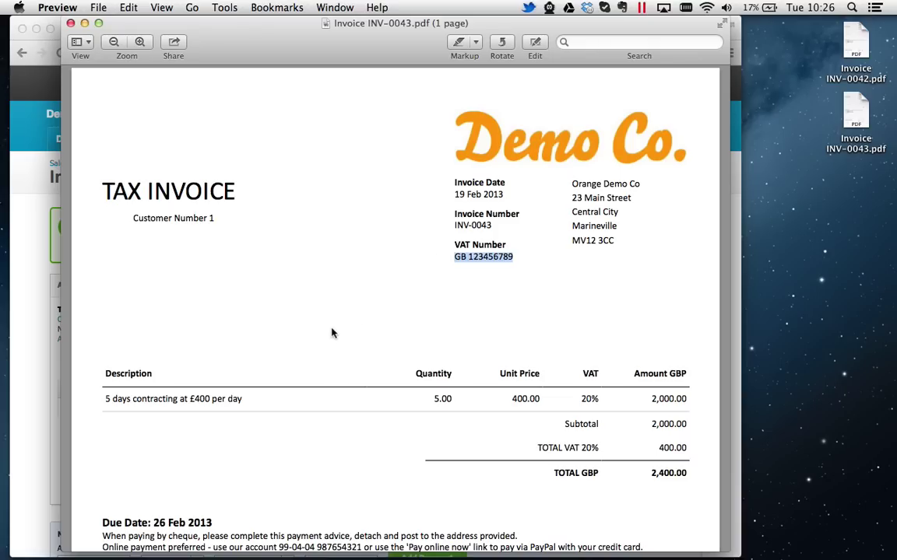
scroll(331, 336, "down", 10)
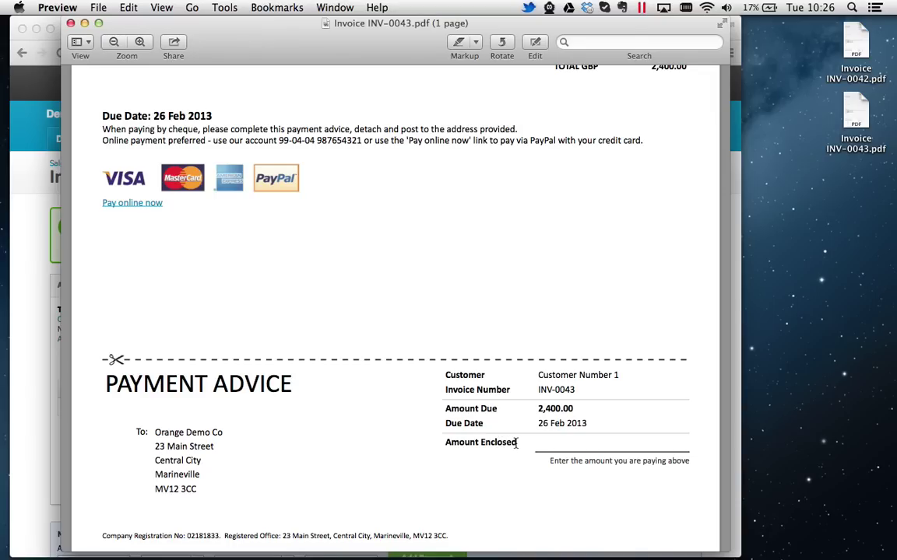
scroll(212, 394, "up", 8)
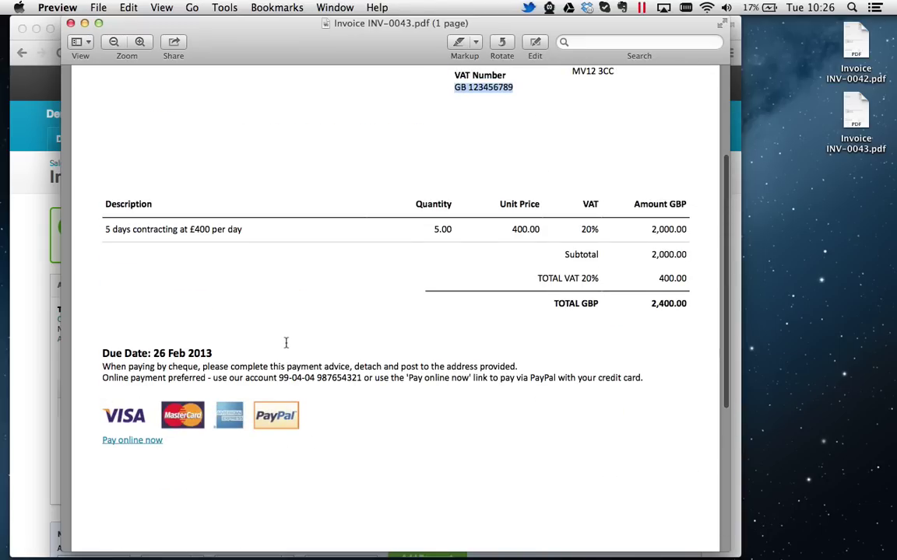
scroll(214, 292, "up", 5)
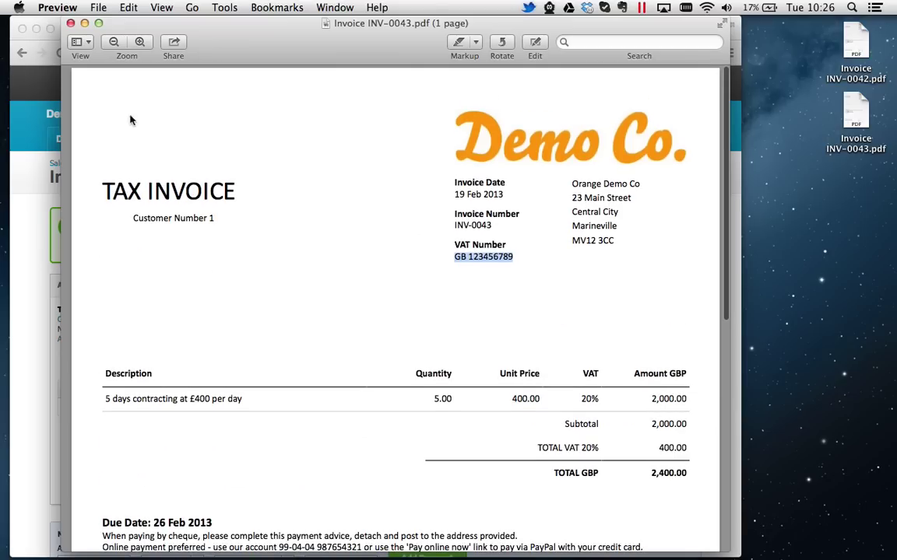
left_click(70, 23)
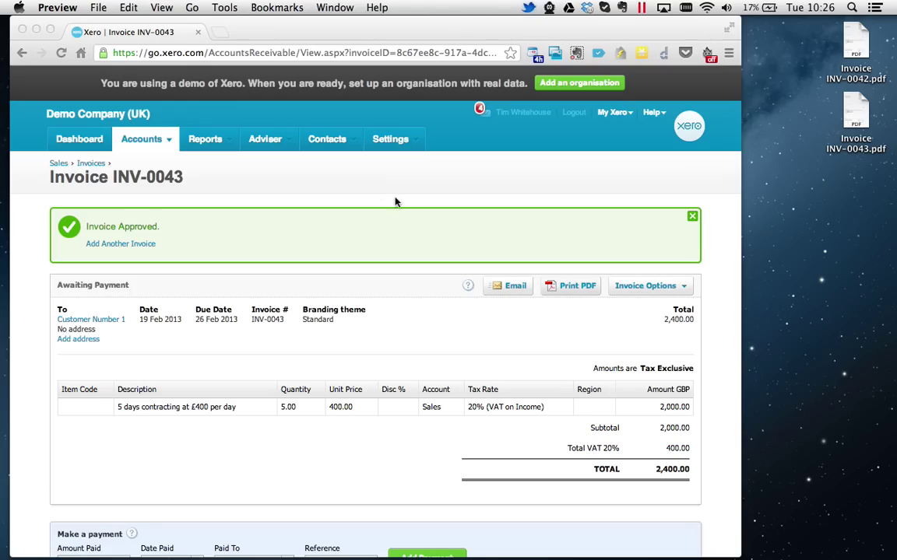
left_click(401, 283)
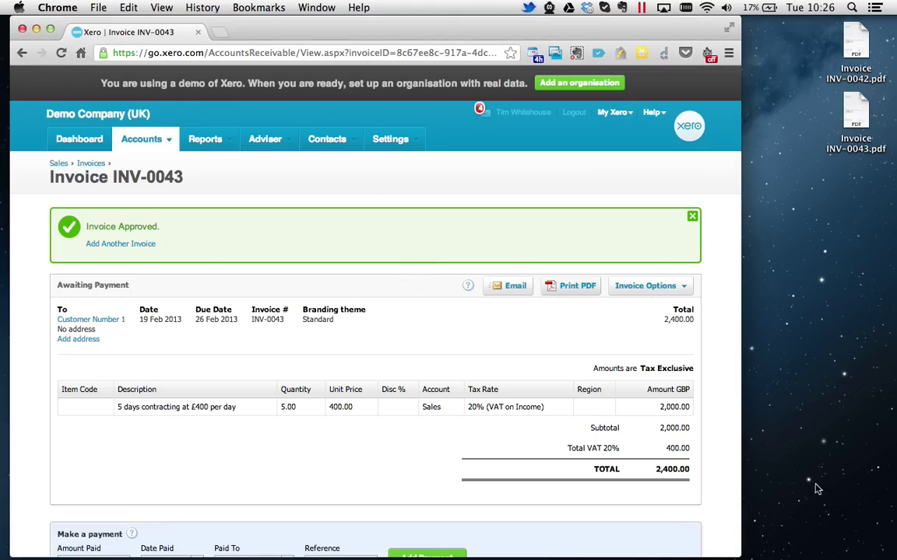